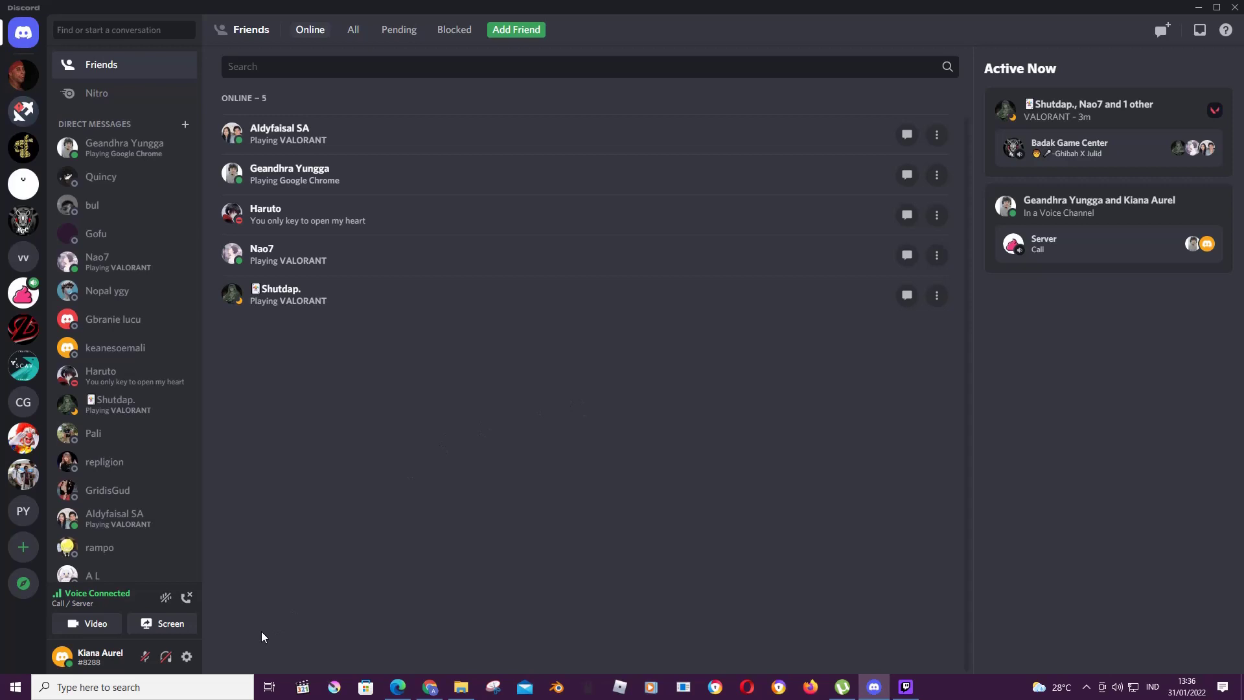
# Open User Settings from the gear icon and go to the Voice & Video page
pyautogui.click(187, 656)
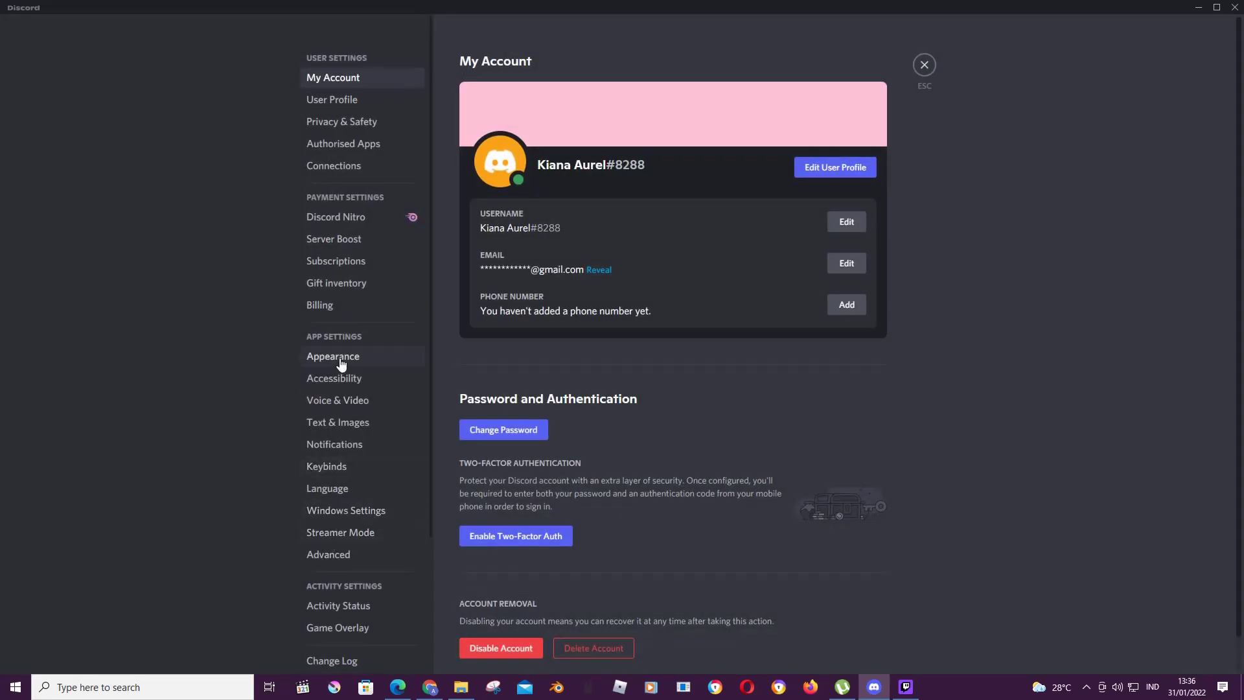
pyautogui.click(352, 409)
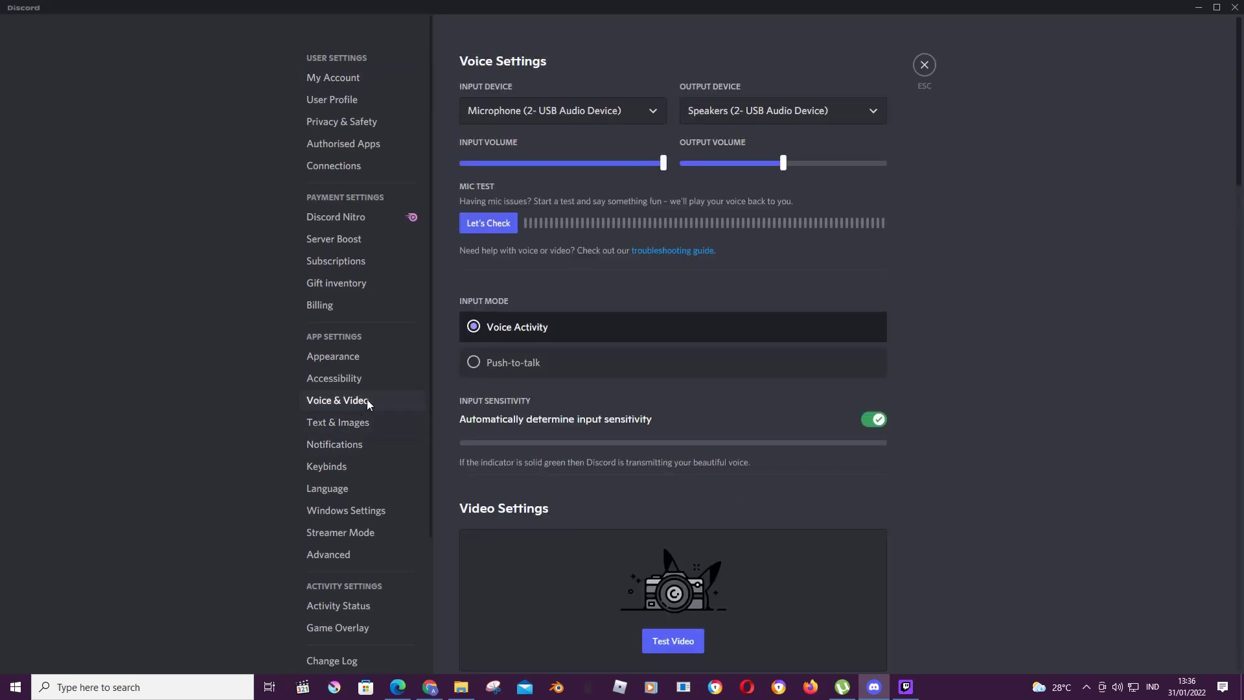
pyautogui.scroll(-3, 552, 428)
pyautogui.scroll(-2, 552, 433)
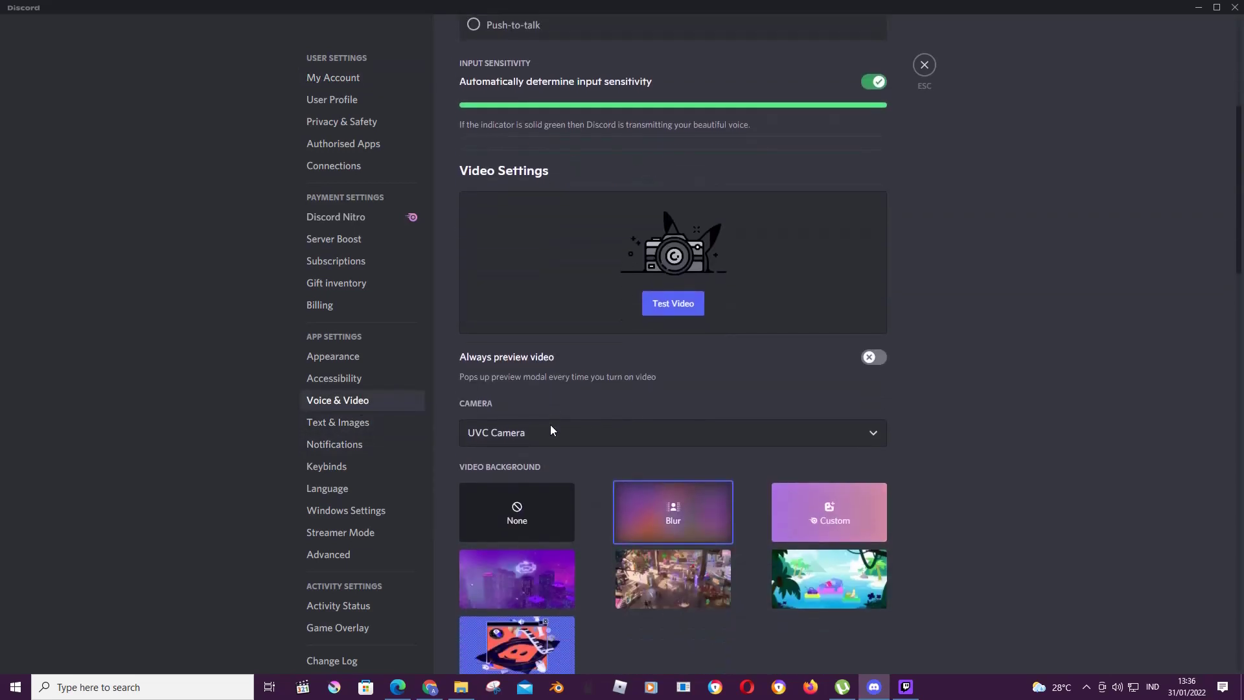
pyautogui.scroll(-2, 550, 431)
pyautogui.scroll(-2, 568, 473)
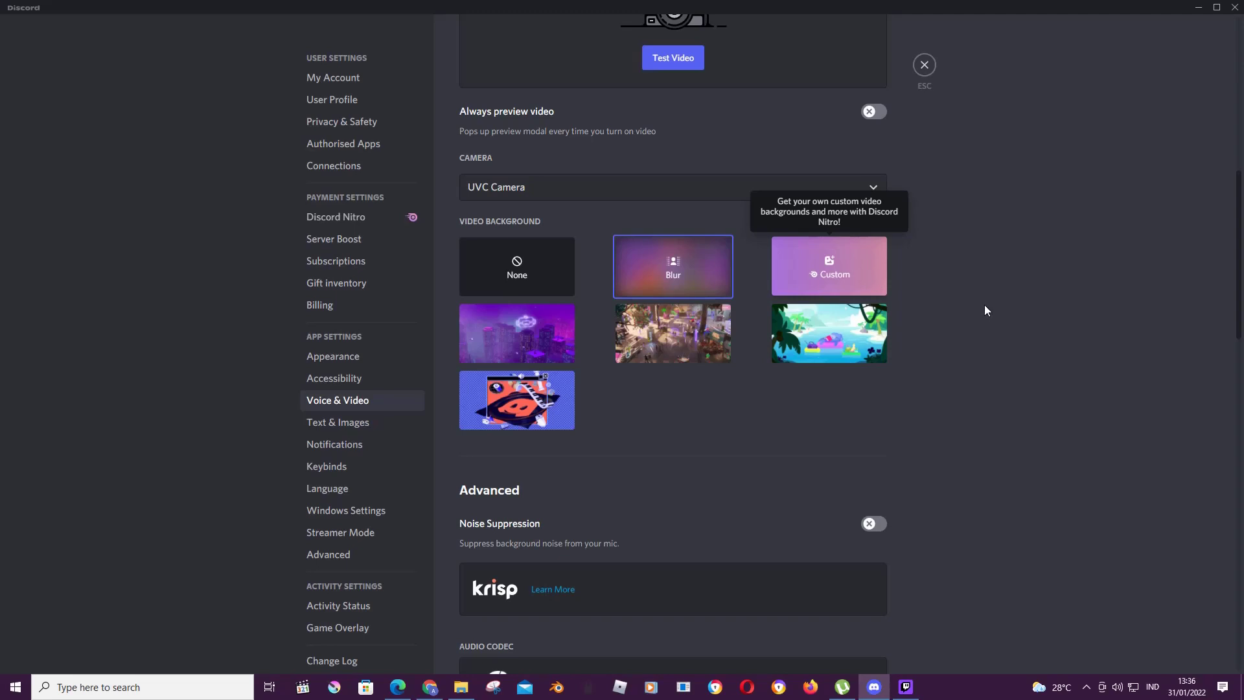
pyautogui.scroll(-1, 1031, 461)
pyautogui.scroll(1, 1032, 465)
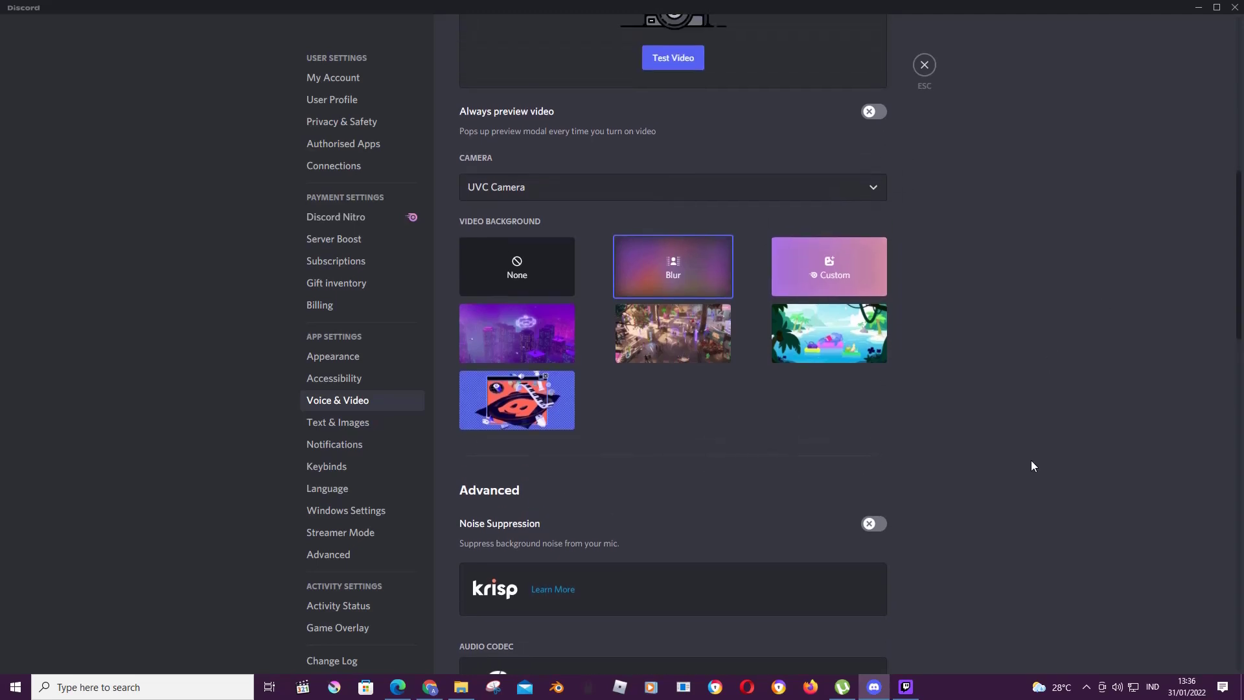
pyautogui.scroll(1, 1033, 465)
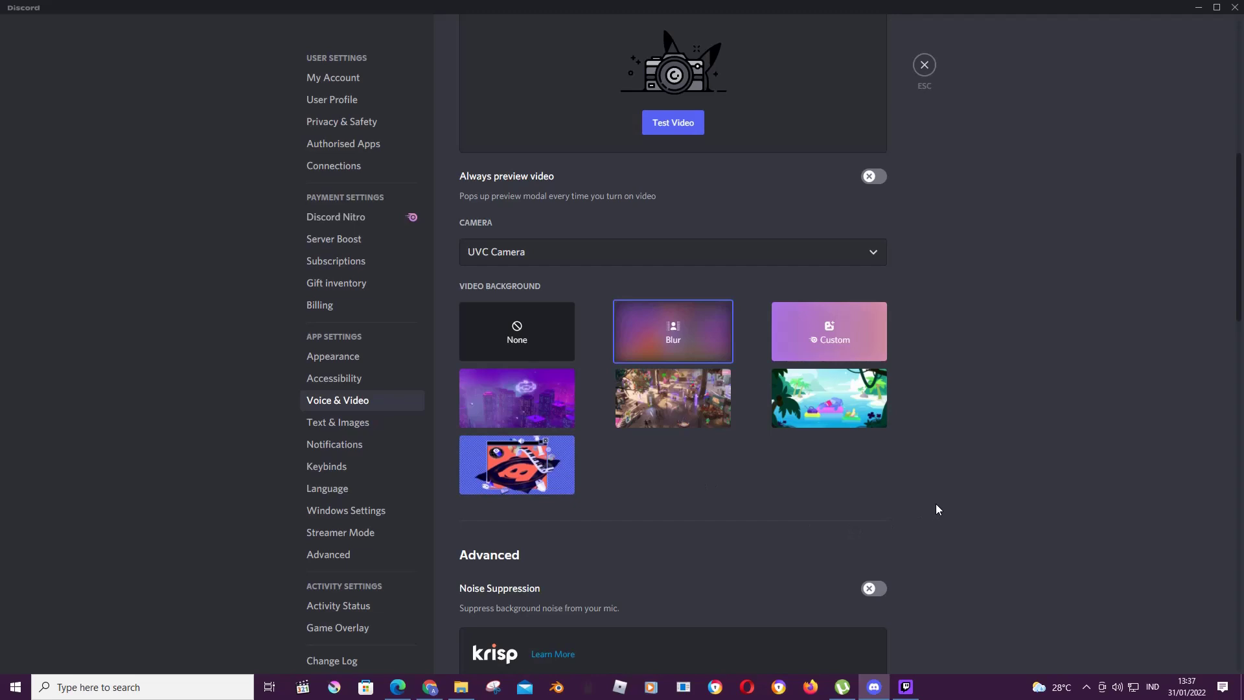
pyautogui.scroll(2, 937, 505)
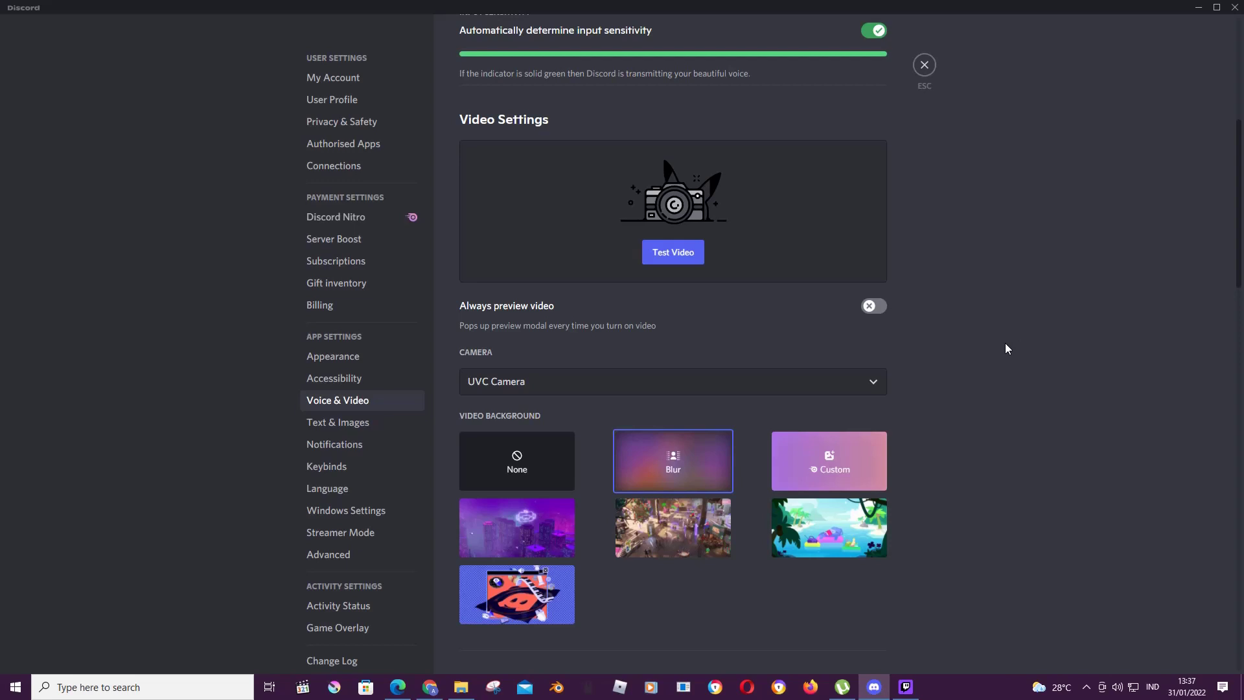
pyautogui.scroll(-1, 1006, 349)
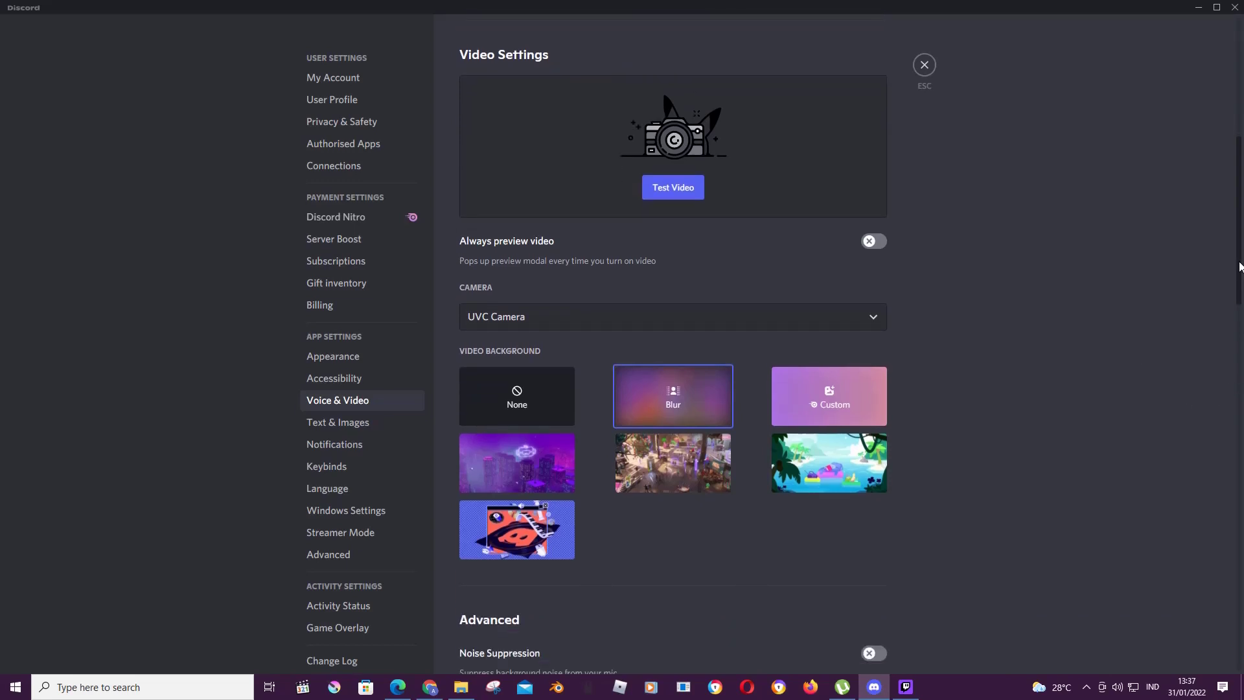
pyautogui.scroll(-1, 1240, 267)
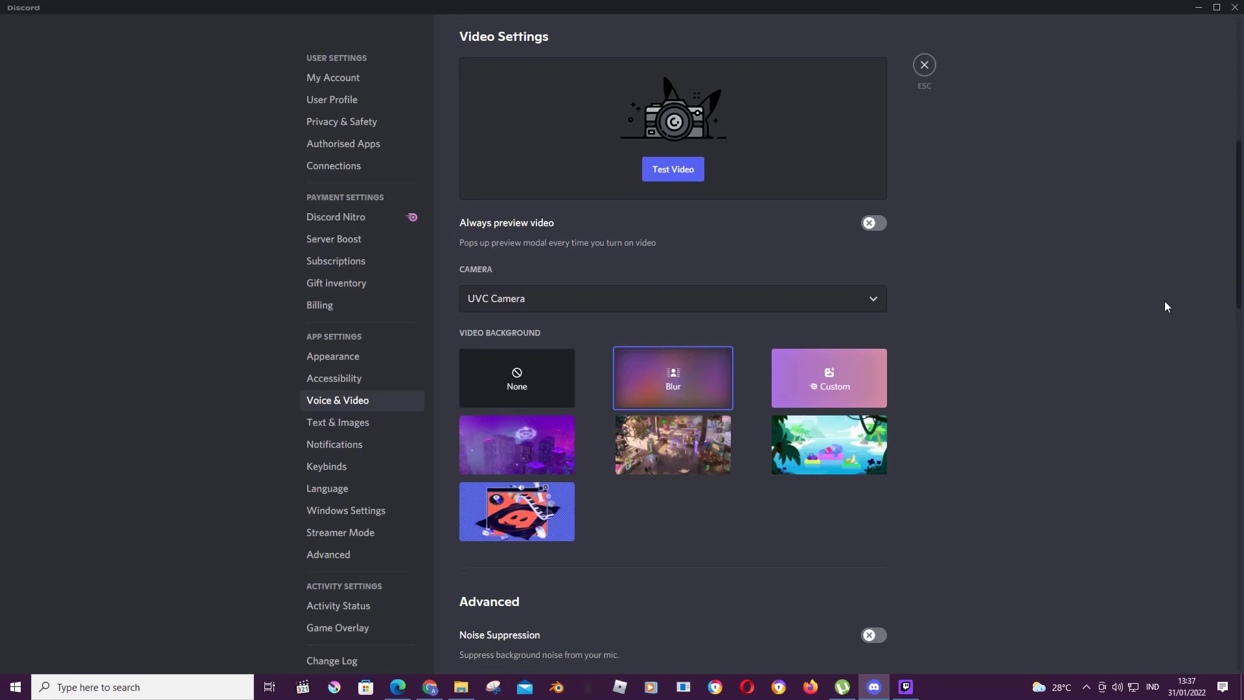